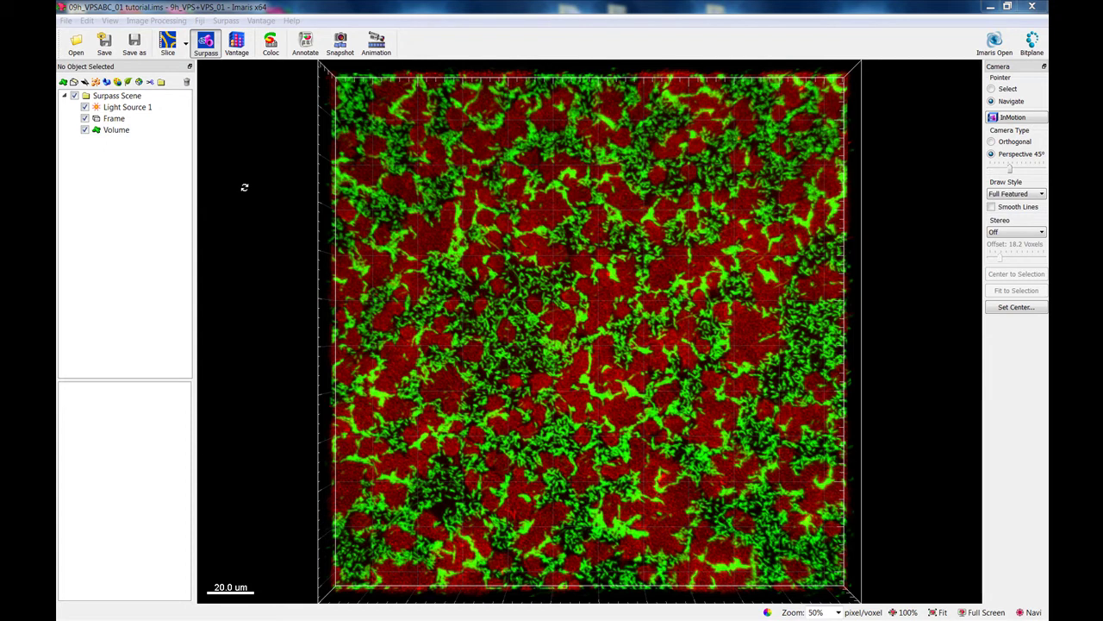
Switch to single-slice Slice view and move down to slice 4, dense with red and green cells
{"action": "left_click", "coordinate": [184, 52]}
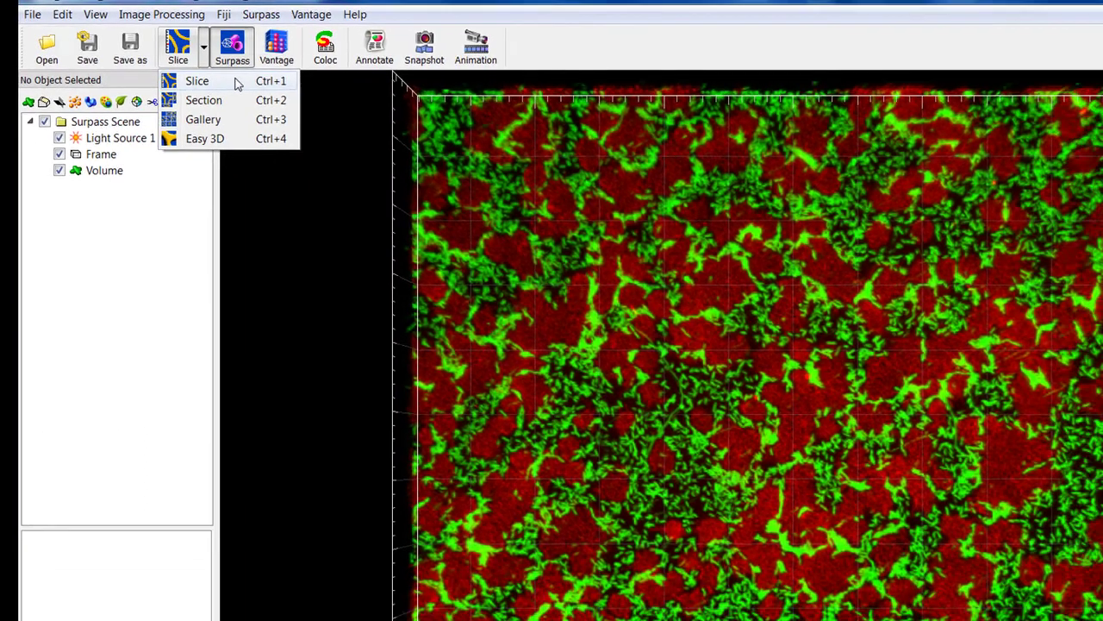
{"action": "left_click", "coordinate": [253, 93]}
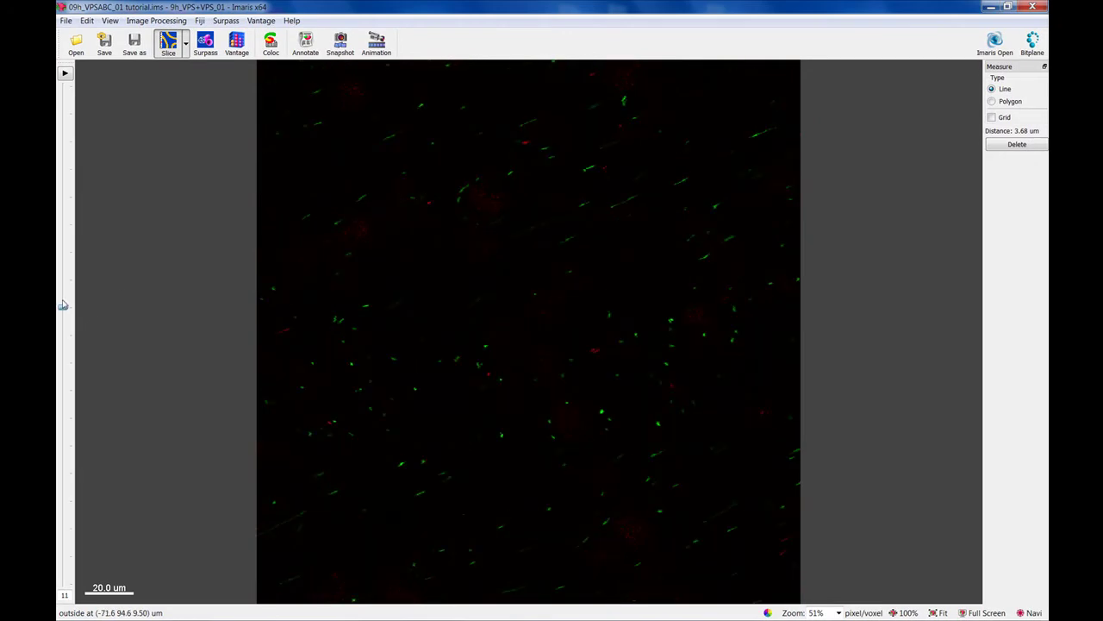
{"action": "left_click_drag", "start_coordinate": [63, 305], "coordinate": [61, 490]}
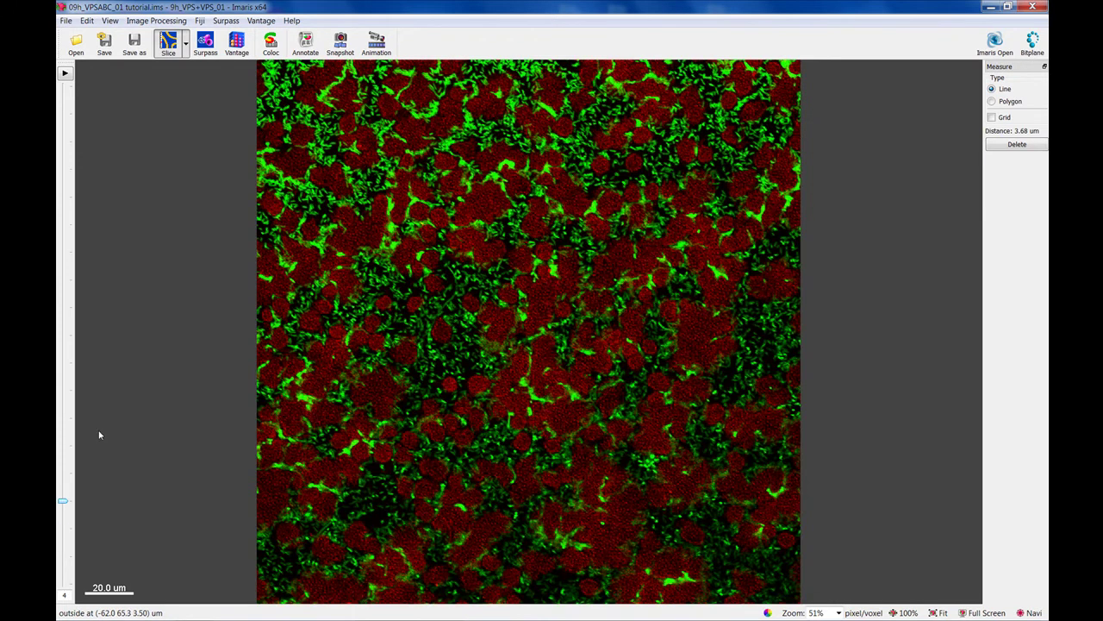
Switch to Section view, showing XY with orthogonal XZ and YZ cross-sections
{"action": "left_click", "coordinate": [186, 44]}
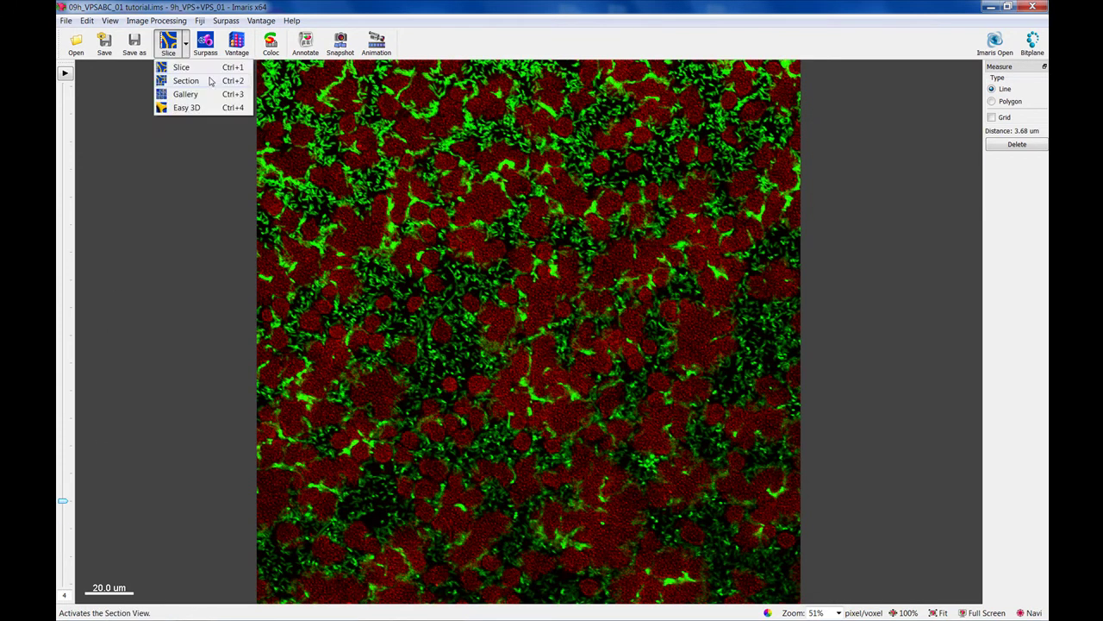
{"action": "left_click", "coordinate": [211, 81]}
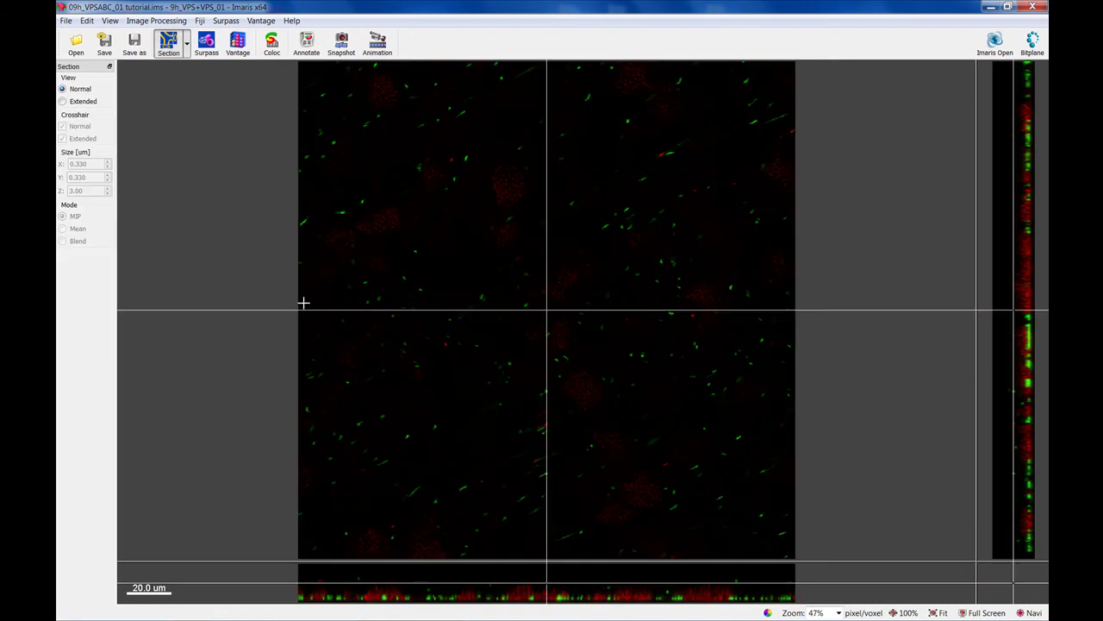
{"action": "left_click", "coordinate": [351, 587]}
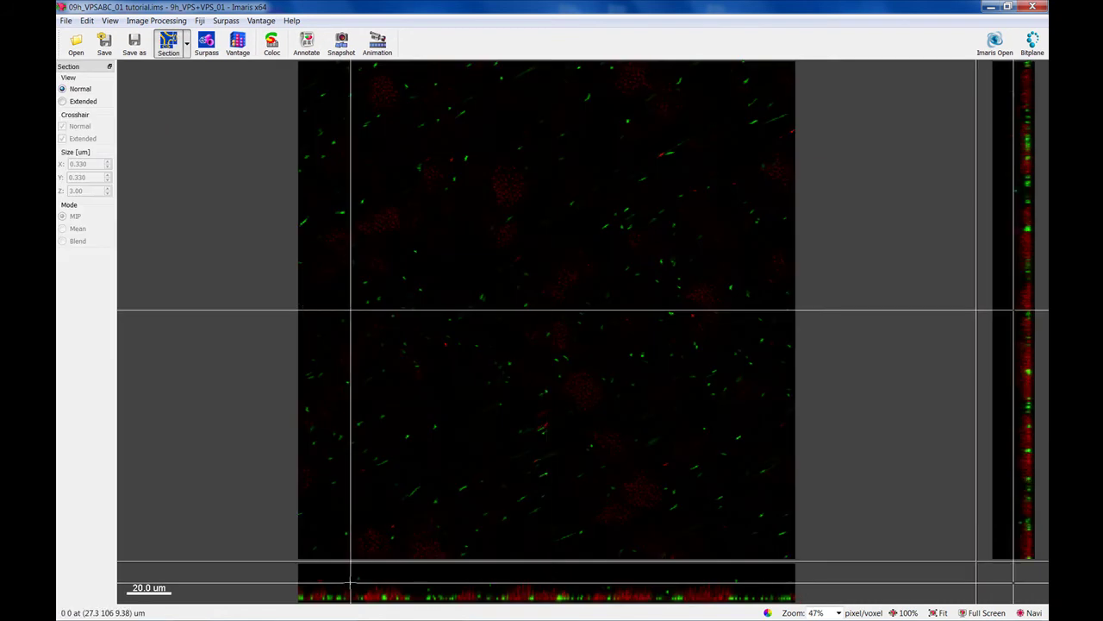
Step the cross-sections through lower and higher depths and move the crosshair to a mostly red spot
{"action": "left_click", "coordinate": [352, 594]}
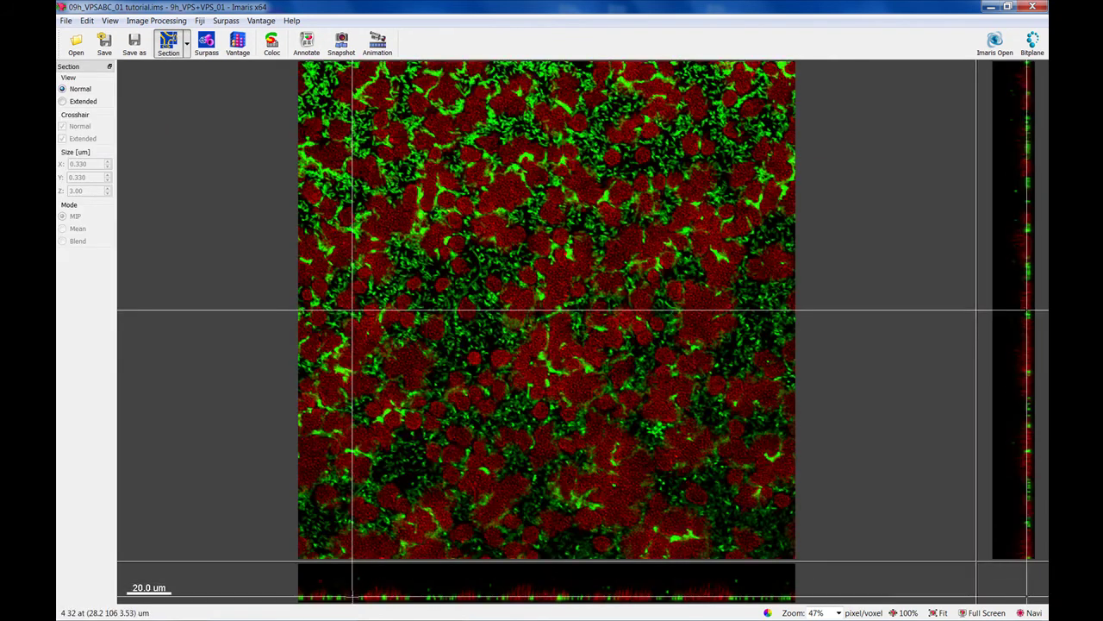
{"action": "left_click", "coordinate": [351, 598]}
{"action": "left_click", "coordinate": [354, 588]}
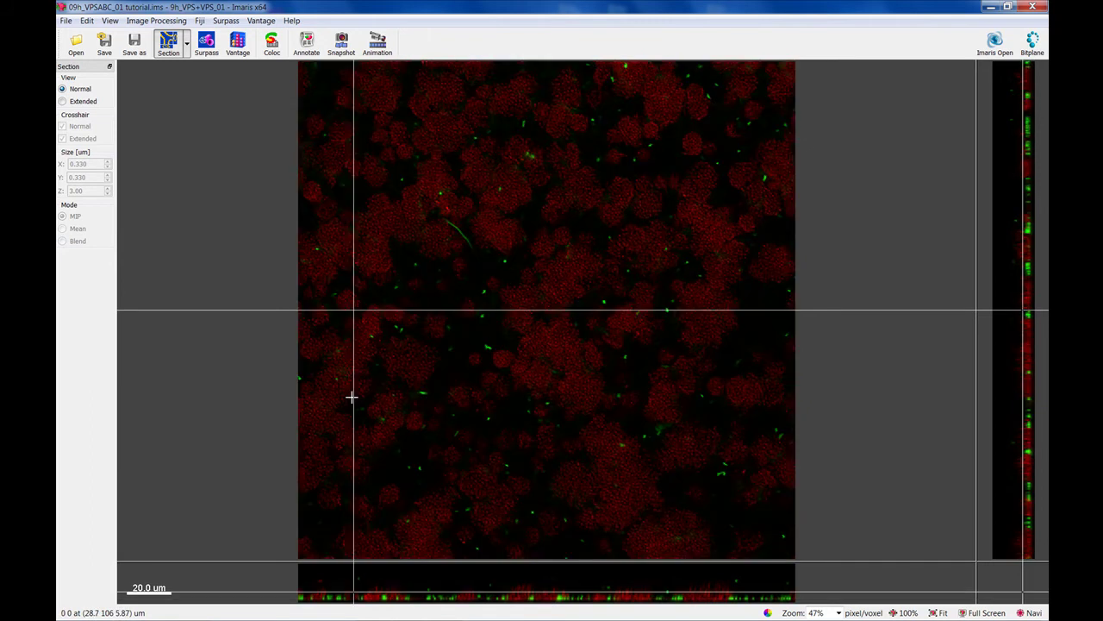
{"action": "left_click_drag", "start_coordinate": [351, 309], "coordinate": [624, 244]}
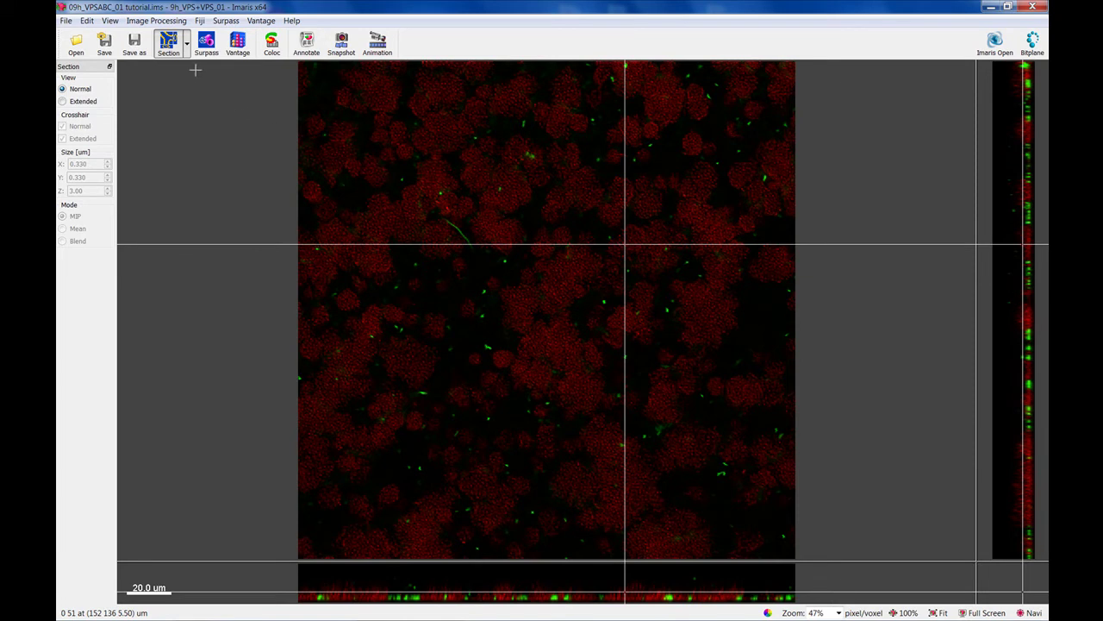
{"action": "left_click", "coordinate": [187, 45]}
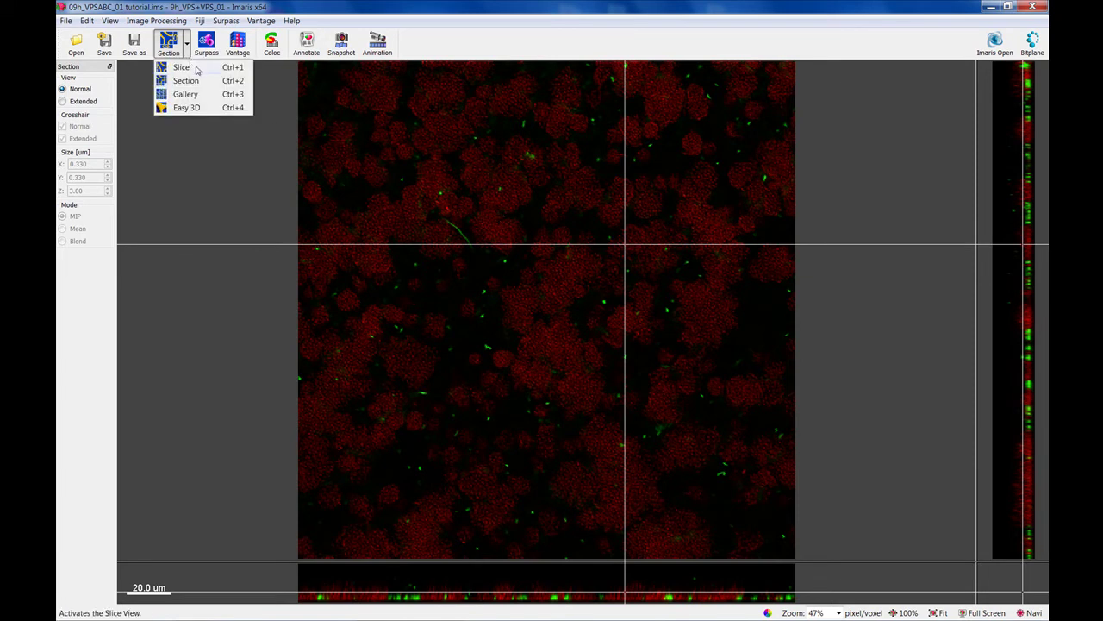
Browse the 19 slices in Gallery view, try Easy 3D, then return to the Surpass 3D scene
{"action": "left_click", "coordinate": [203, 93]}
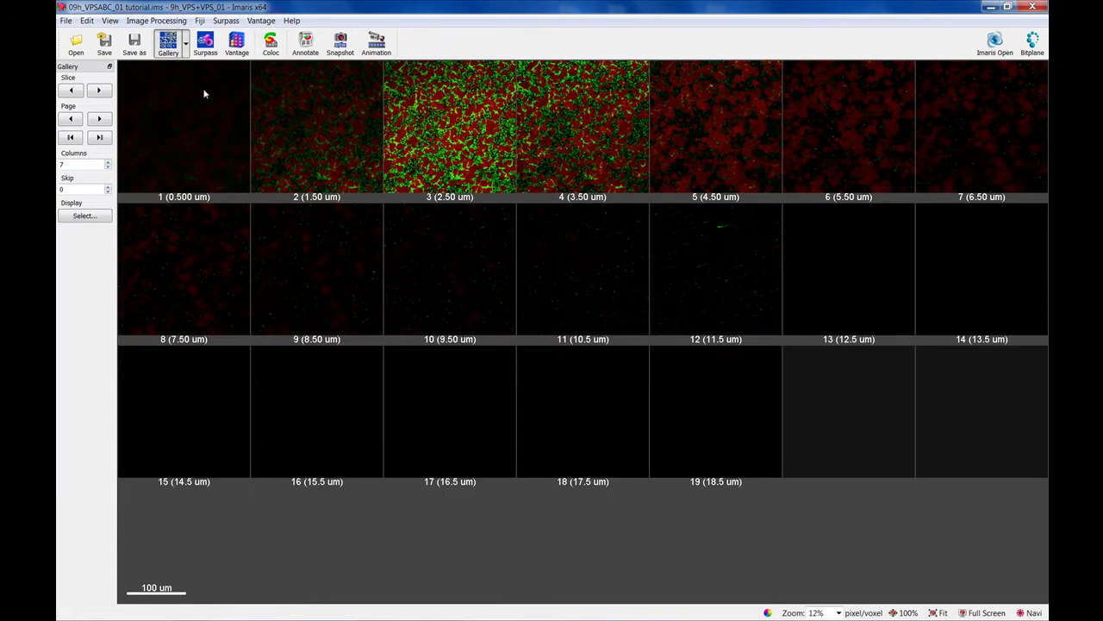
{"action": "left_click", "coordinate": [187, 54]}
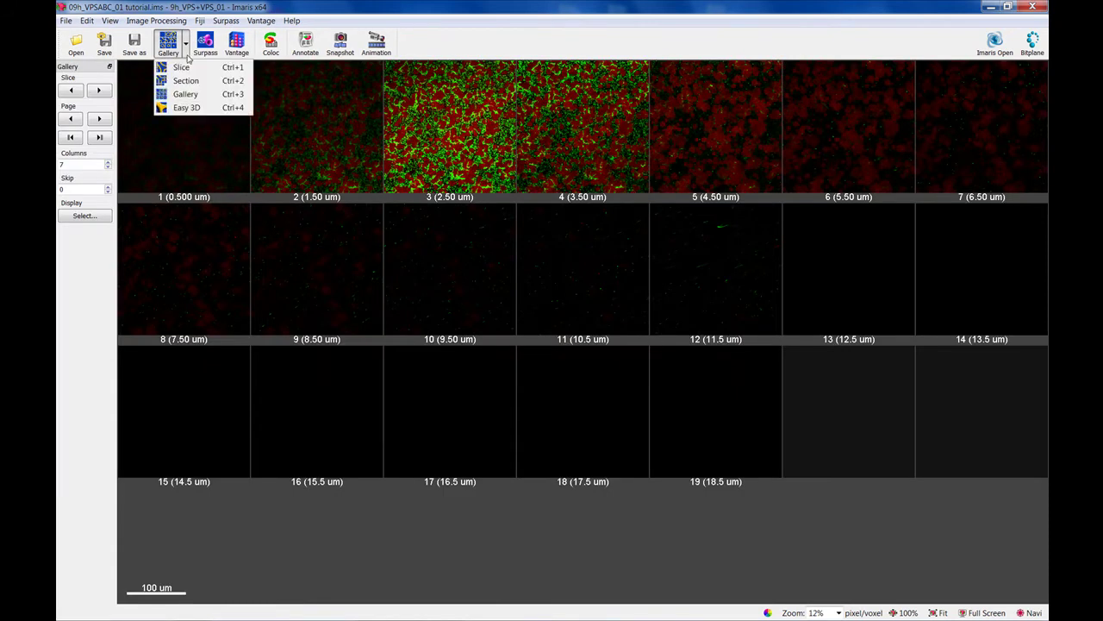
{"action": "left_click", "coordinate": [210, 107]}
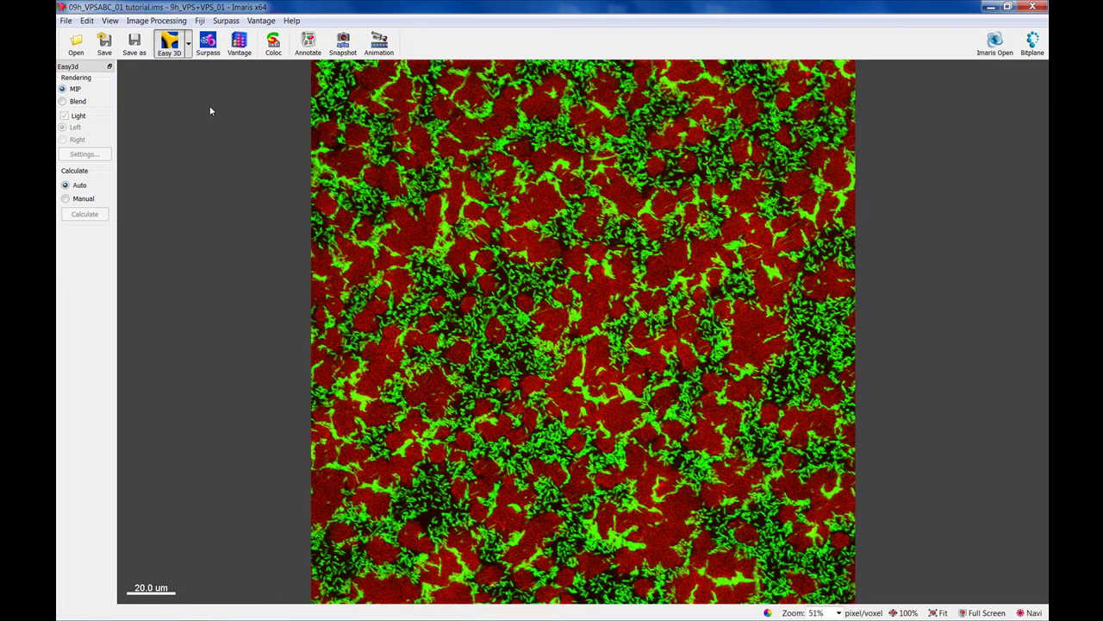
{"action": "left_click", "coordinate": [209, 48]}
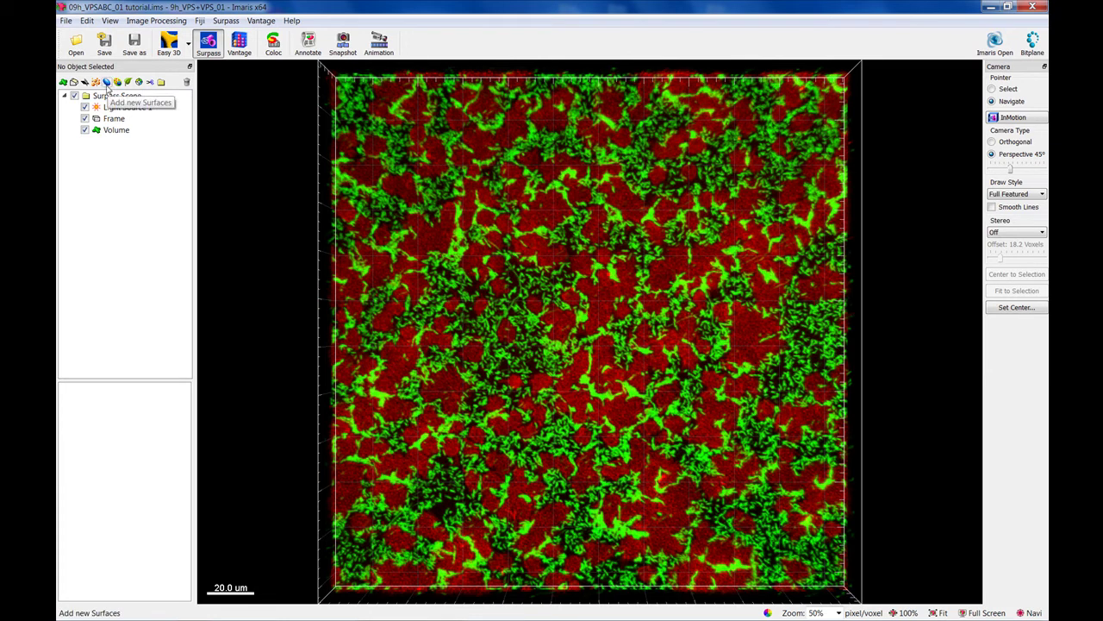
Add a Surfaces 1 object, opening its wizard at the Algorithm step with Default parameters
{"action": "left_click", "coordinate": [107, 82]}
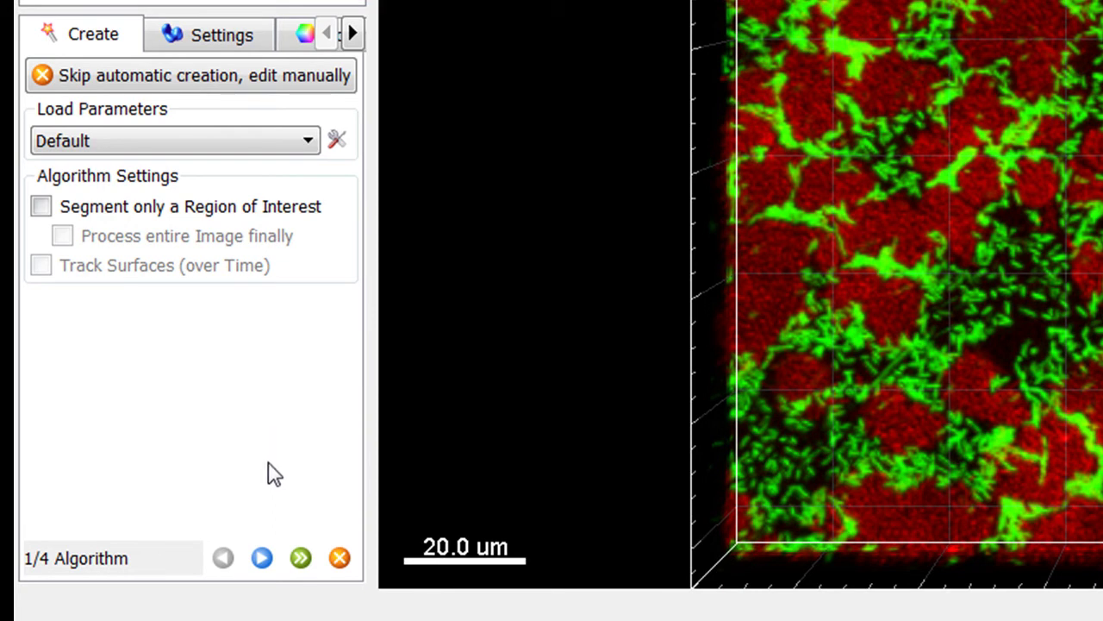
Advance to the Source Channel step and choose Channel 2 - Ch2-T2 as the source
{"action": "left_click", "coordinate": [262, 559]}
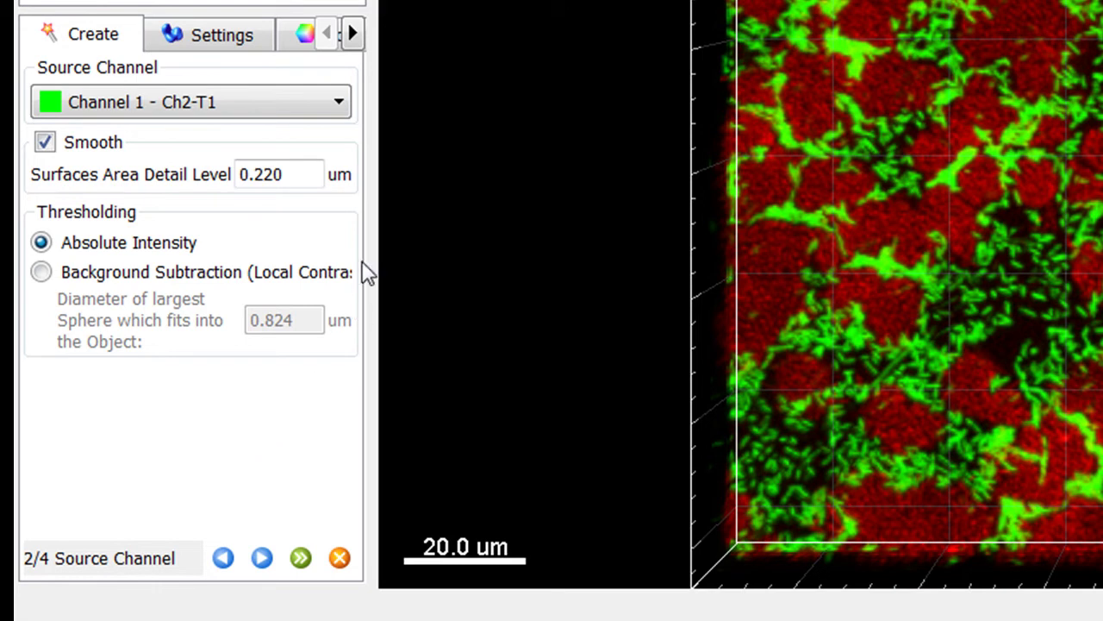
{"action": "left_click", "coordinate": [340, 104]}
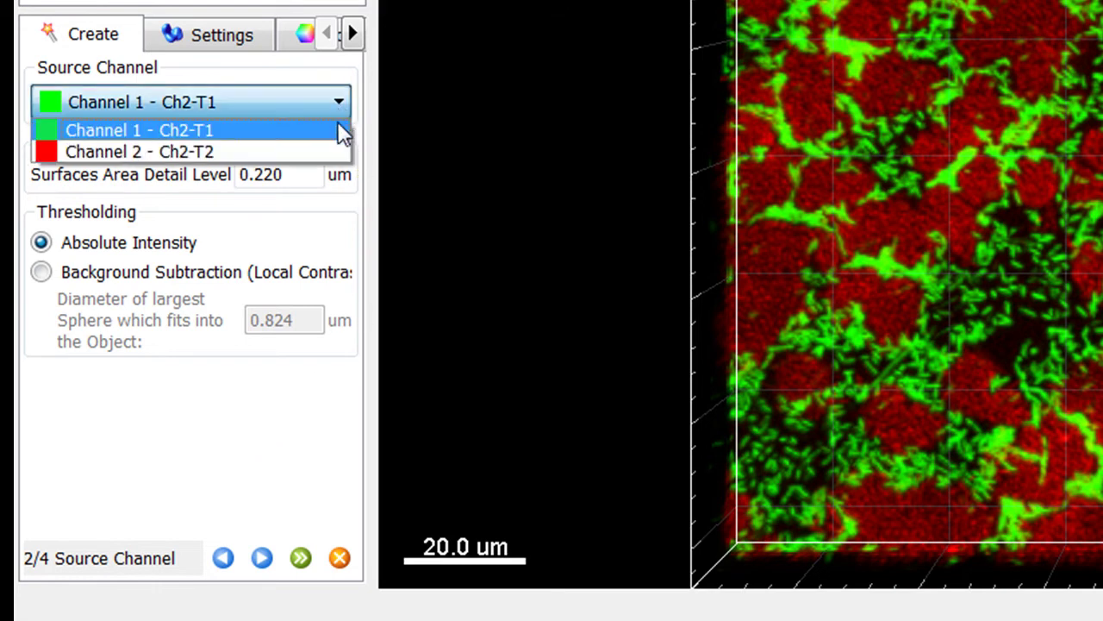
{"action": "left_click", "coordinate": [324, 153]}
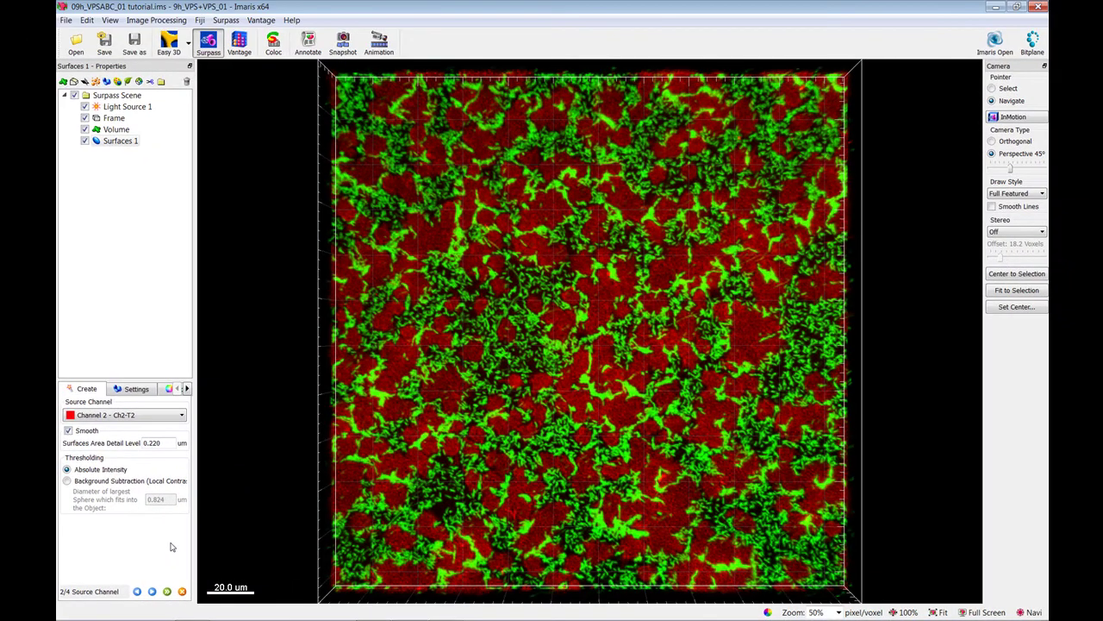
Set the absolute intensity threshold to 30.0, leaving Split touching Objects unchecked
{"action": "left_click", "coordinate": [152, 592]}
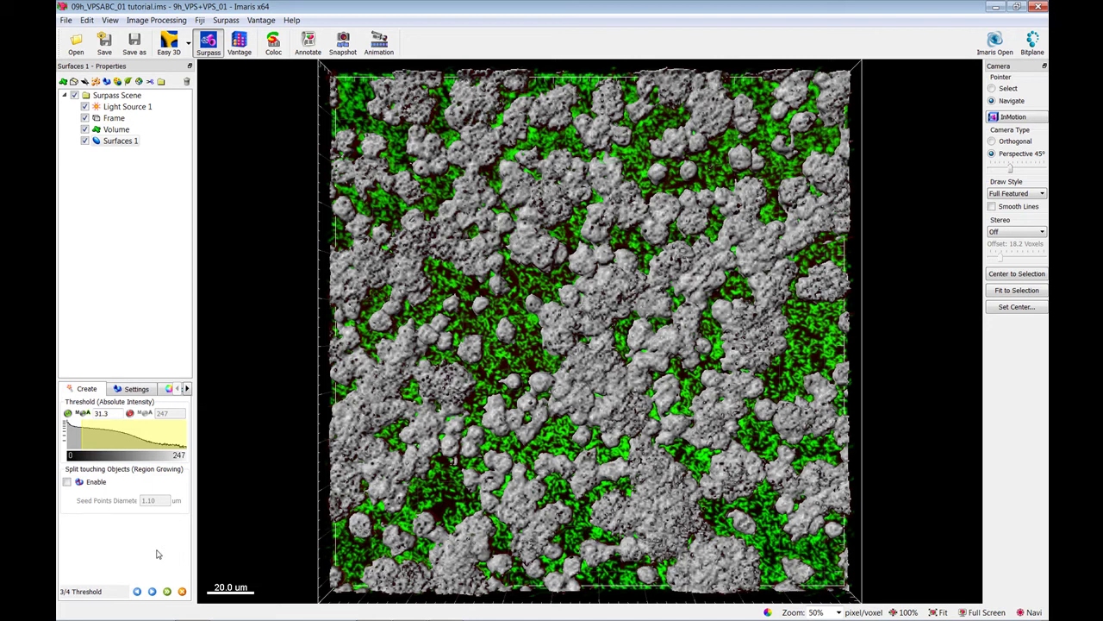
{"action": "mouse_move", "coordinate": [81, 436]}
{"action": "left_mouse_down"}
{"action": "mouse_move", "coordinate": [124, 437]}
{"action": "mouse_move", "coordinate": [85, 439]}
{"action": "left_mouse_up"}
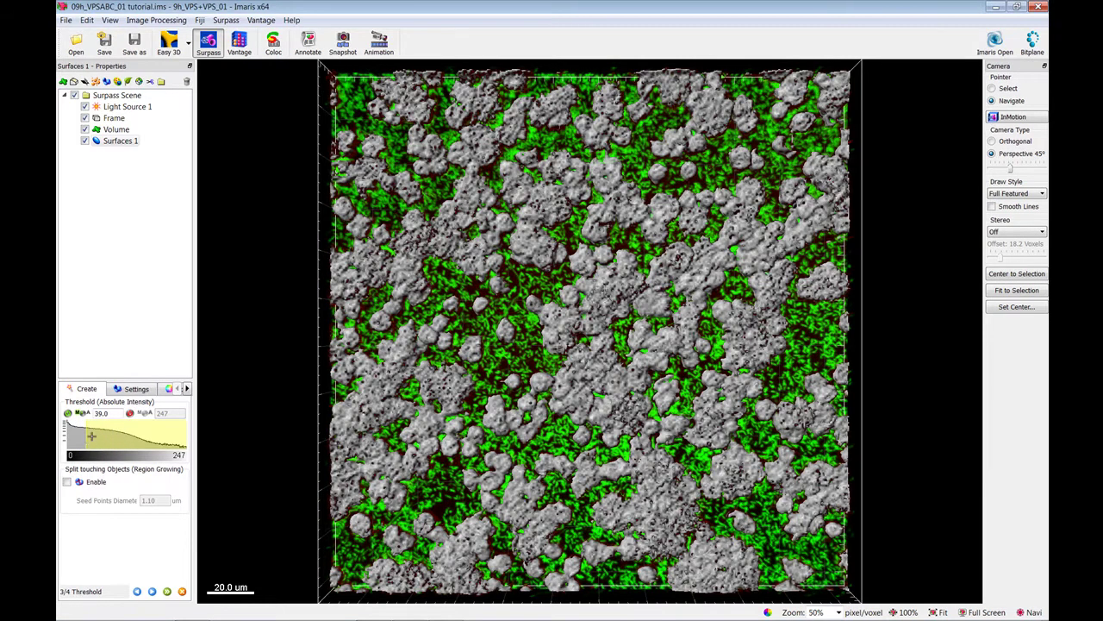
{"action": "double_click", "coordinate": [102, 413]}
{"action": "type", "text": "30"}
{"action": "key", "text": "Return"}
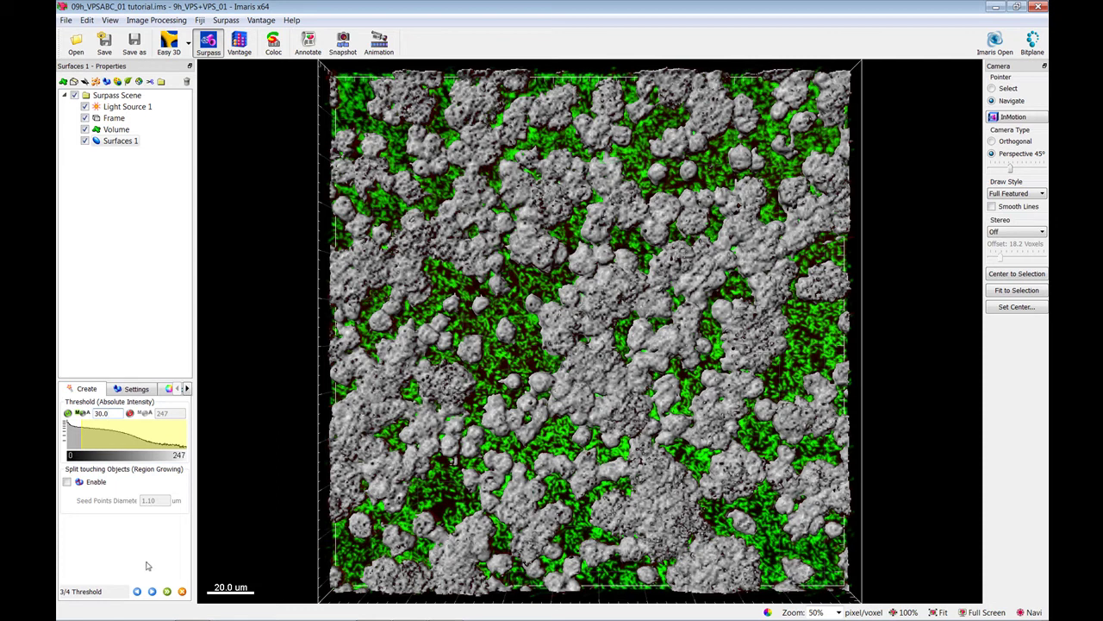
Compute the surfaces and filter by Number of Voxels above 10.0, keeping 1318 surfaces
{"action": "left_click", "coordinate": [153, 591]}
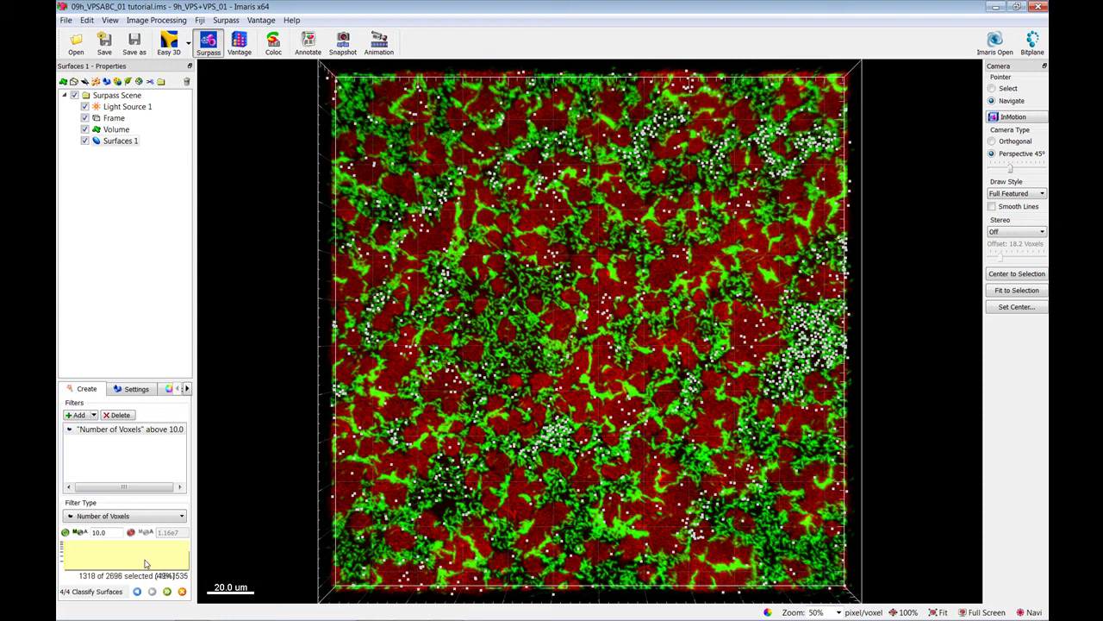
{"action": "left_click", "coordinate": [182, 515]}
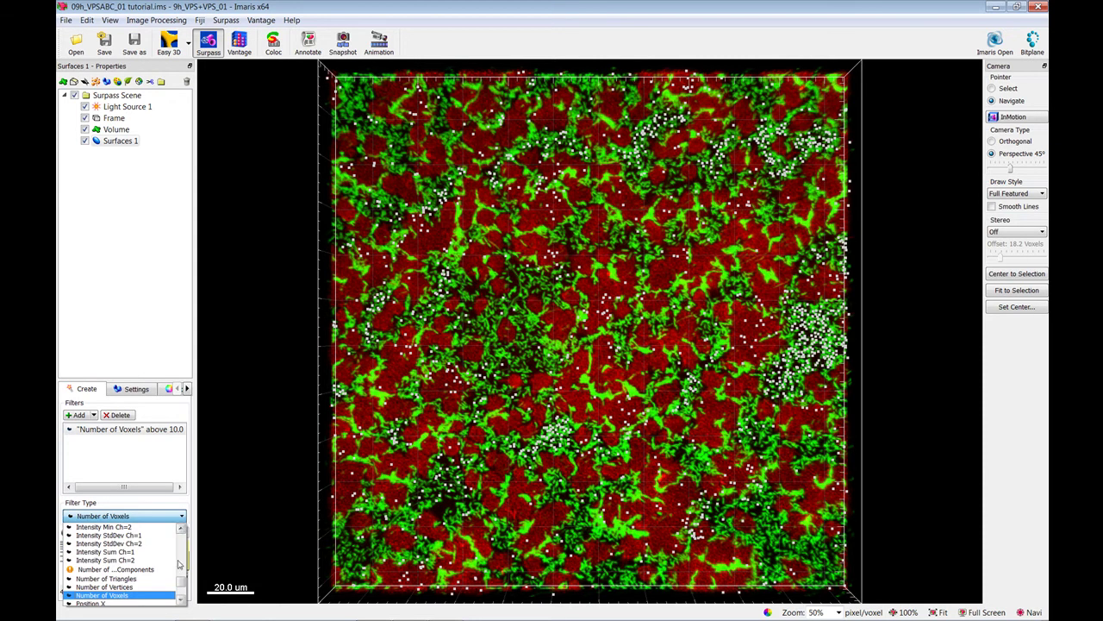
{"action": "mouse_move", "coordinate": [180, 578]}
{"action": "left_mouse_down"}
{"action": "mouse_move", "coordinate": [179, 590]}
{"action": "mouse_move", "coordinate": [183, 539]}
{"action": "mouse_move", "coordinate": [179, 583]}
{"action": "left_mouse_up"}
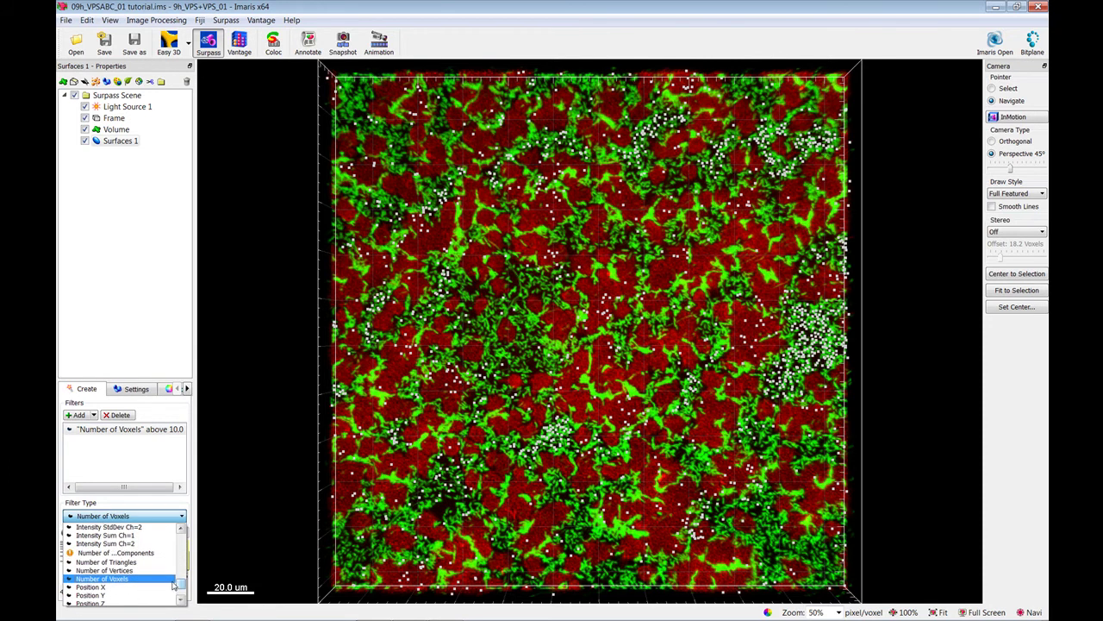
{"action": "left_click", "coordinate": [171, 579]}
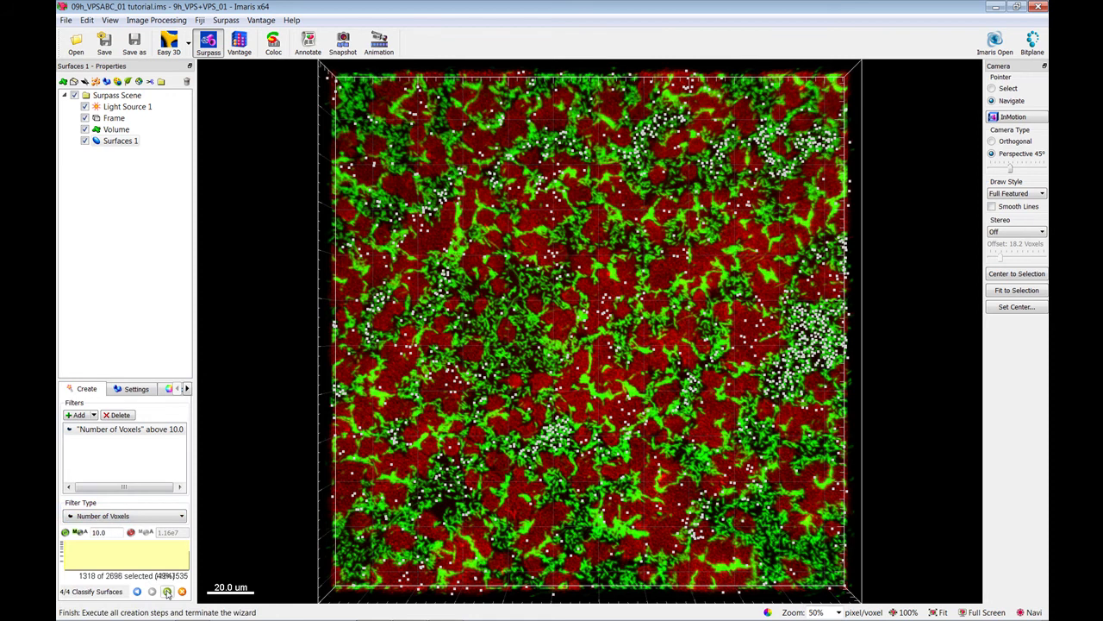
Finish the surfaces, open their widened Statistics panel, and show per-surface Area in the Detailed tab
{"action": "left_click", "coordinate": [167, 592]}
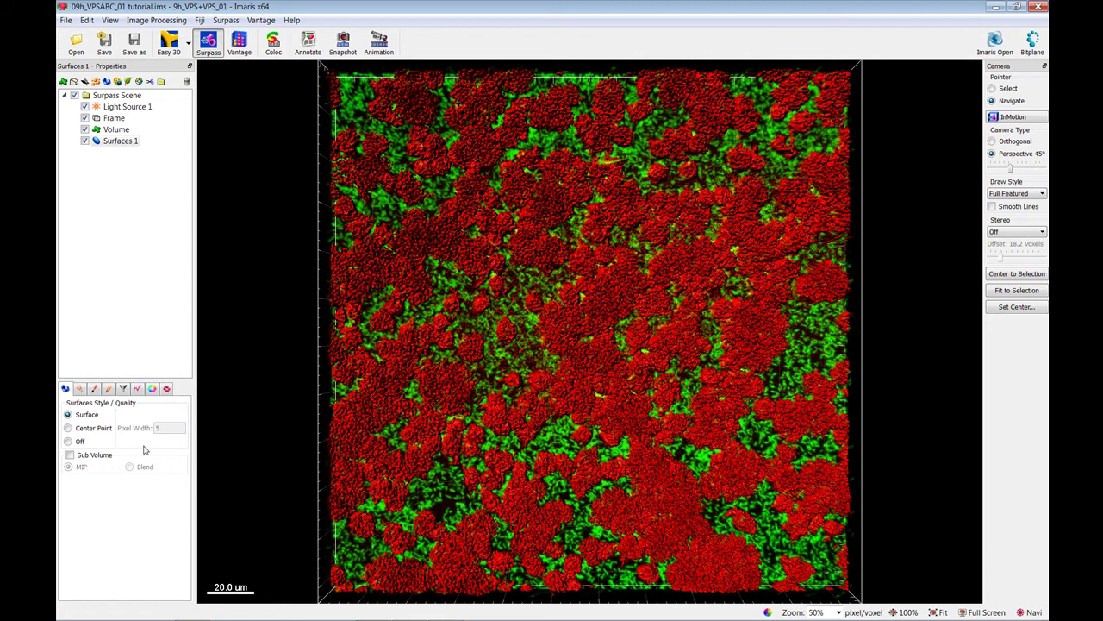
{"action": "left_click", "coordinate": [137, 388]}
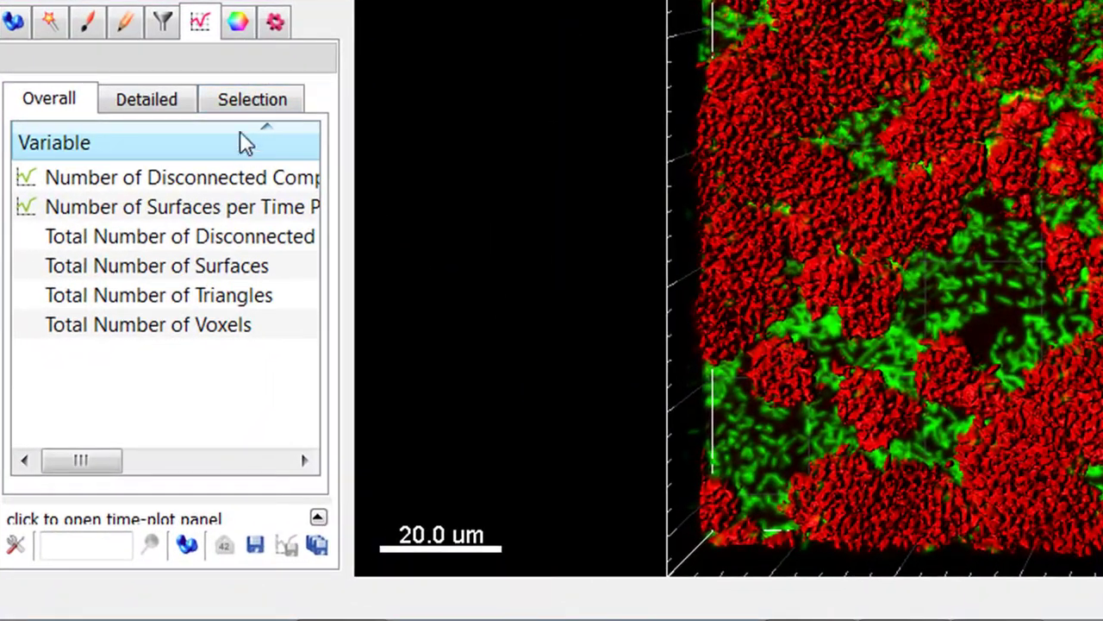
{"action": "left_click_drag", "start_coordinate": [346, 267], "coordinate": [442, 269]}
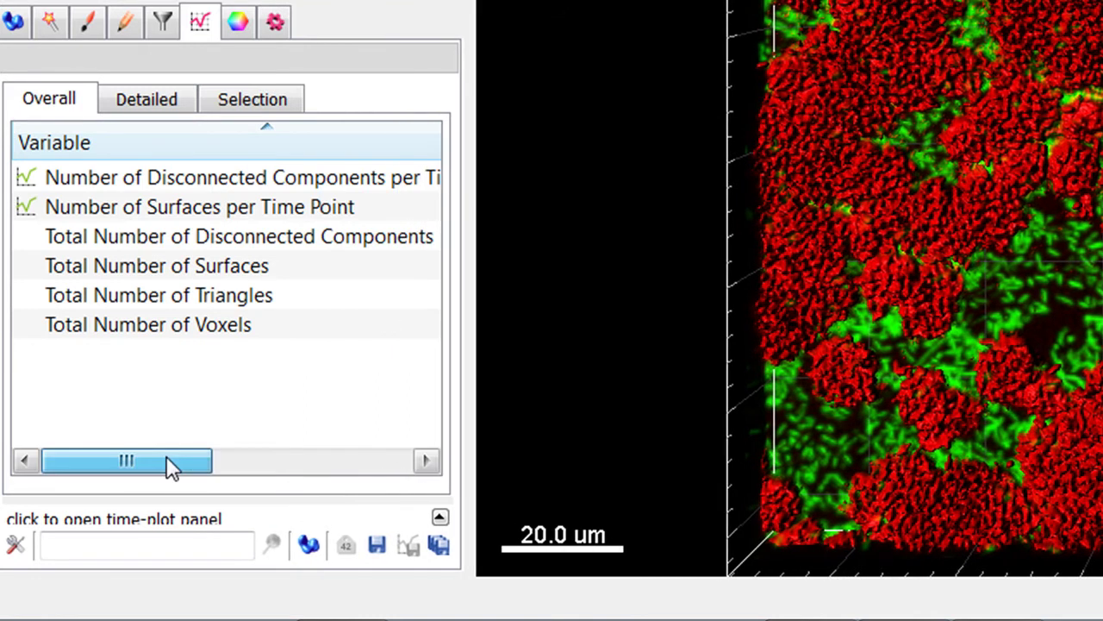
{"action": "mouse_move", "coordinate": [168, 457]}
{"action": "left_mouse_down"}
{"action": "mouse_move", "coordinate": [253, 442]}
{"action": "mouse_move", "coordinate": [154, 442]}
{"action": "left_mouse_up"}
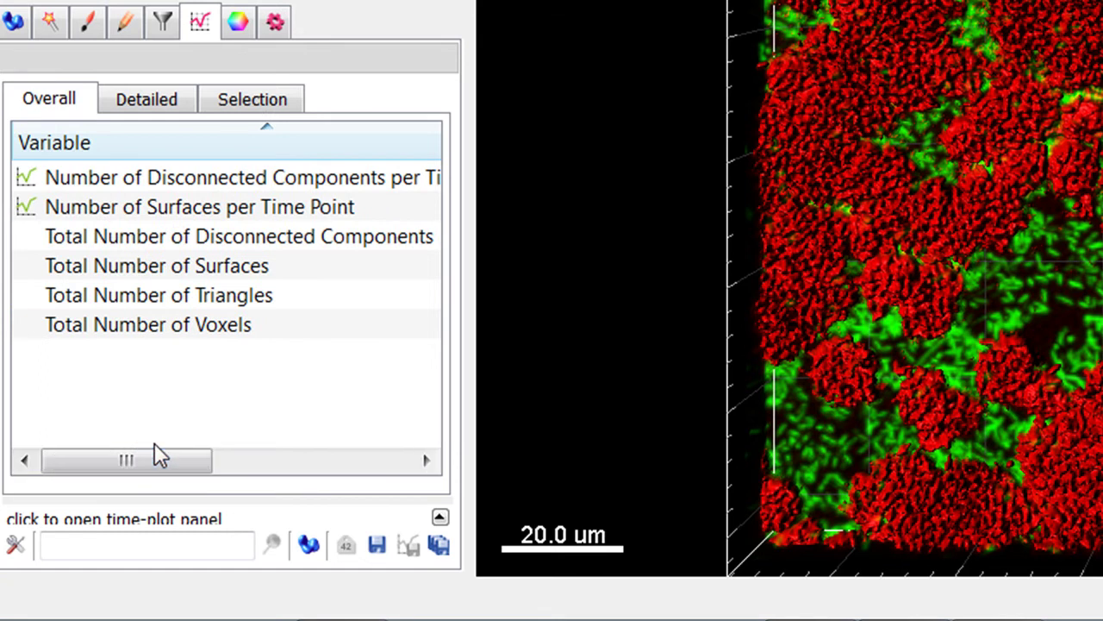
{"action": "left_click", "coordinate": [143, 107]}
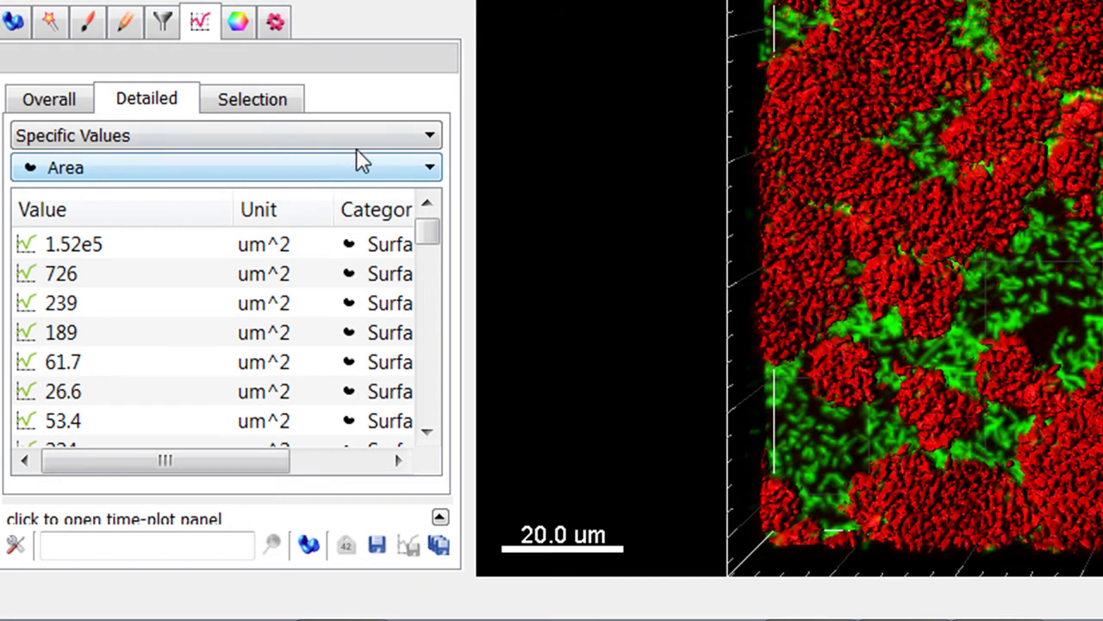
Switch the Detailed Specific Values listing from Area to per-surface Volume in um^3
{"action": "left_click", "coordinate": [428, 136]}
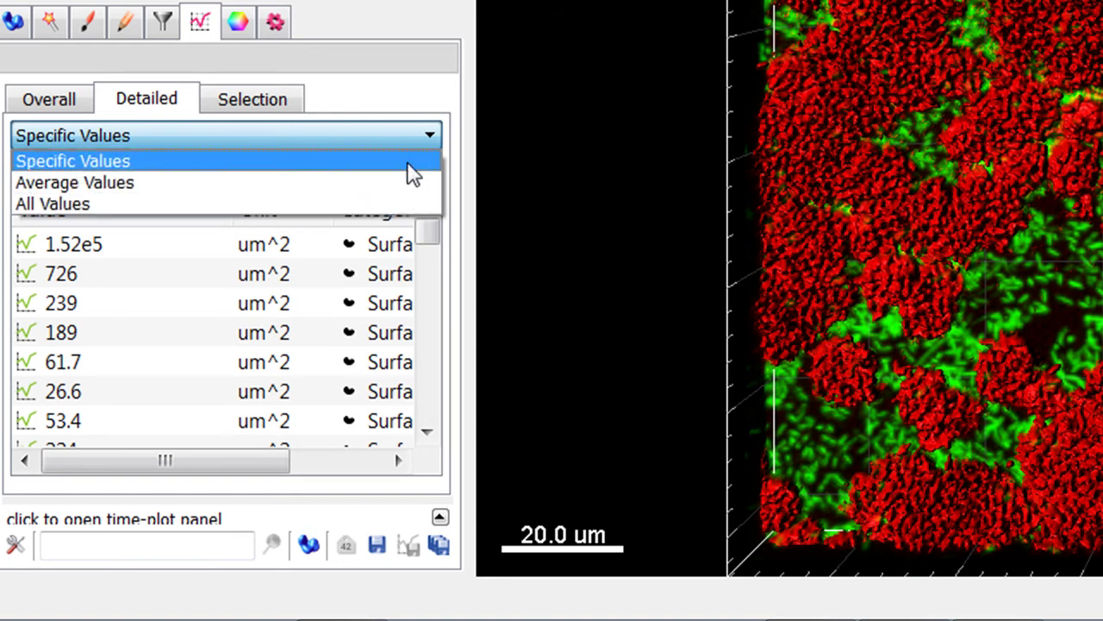
{"action": "left_click", "coordinate": [409, 164]}
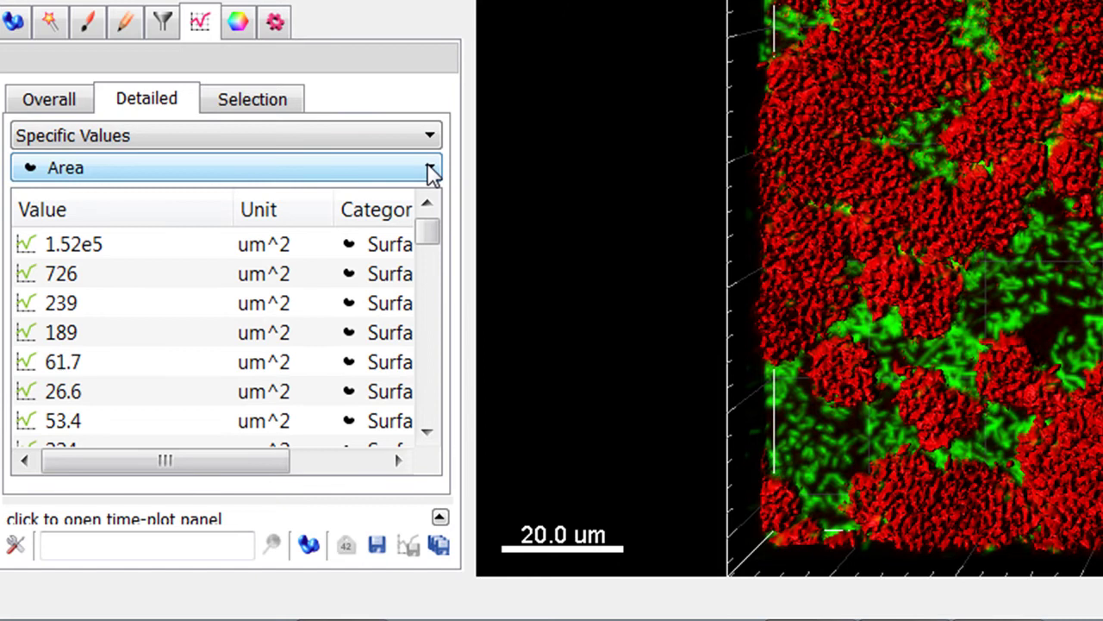
{"action": "left_click", "coordinate": [431, 172]}
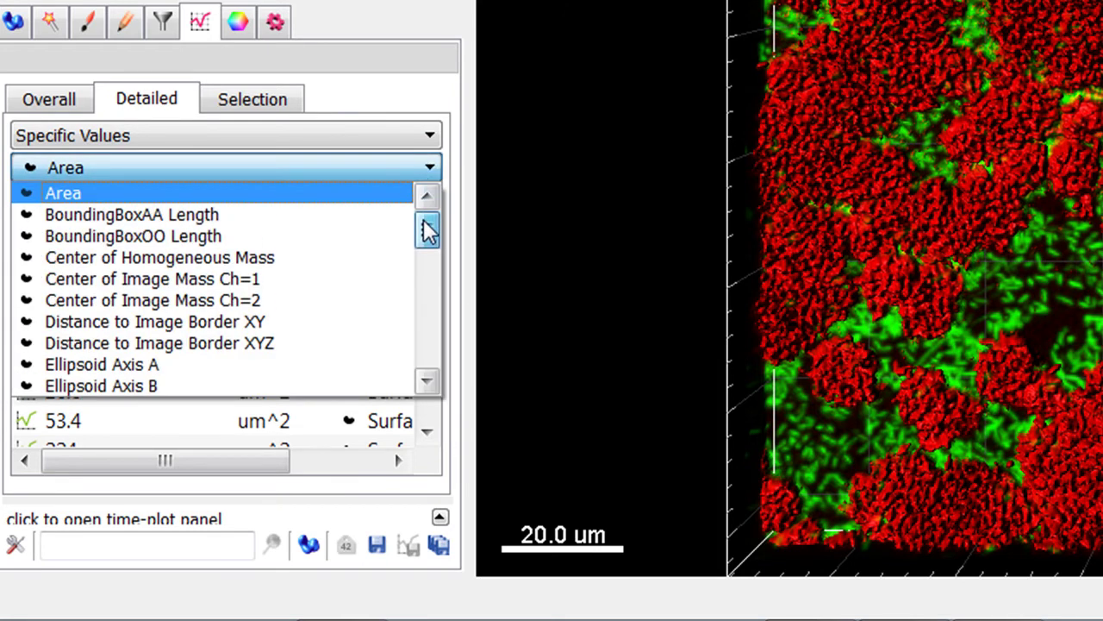
{"action": "left_click_drag", "start_coordinate": [428, 230], "coordinate": [423, 368]}
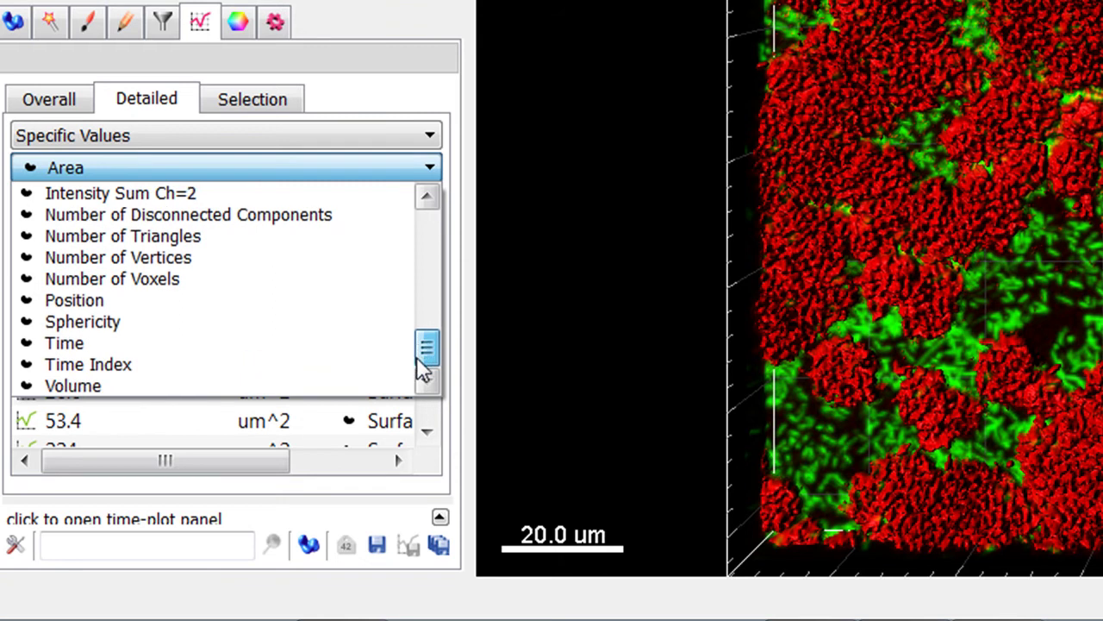
{"action": "left_click", "coordinate": [386, 388]}
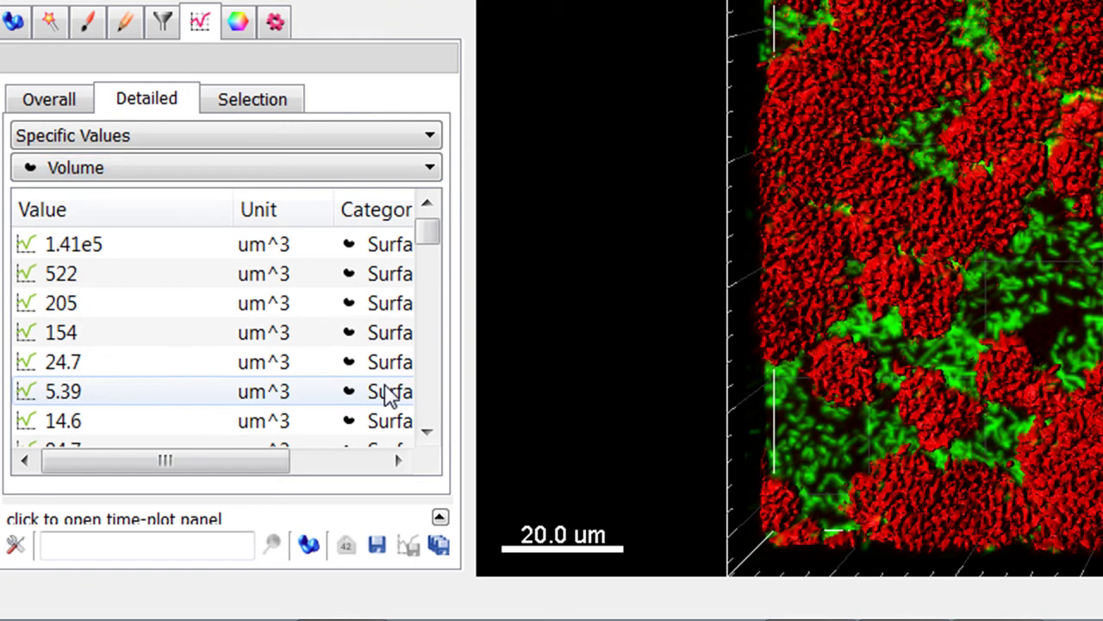
{"action": "left_click", "coordinate": [431, 140]}
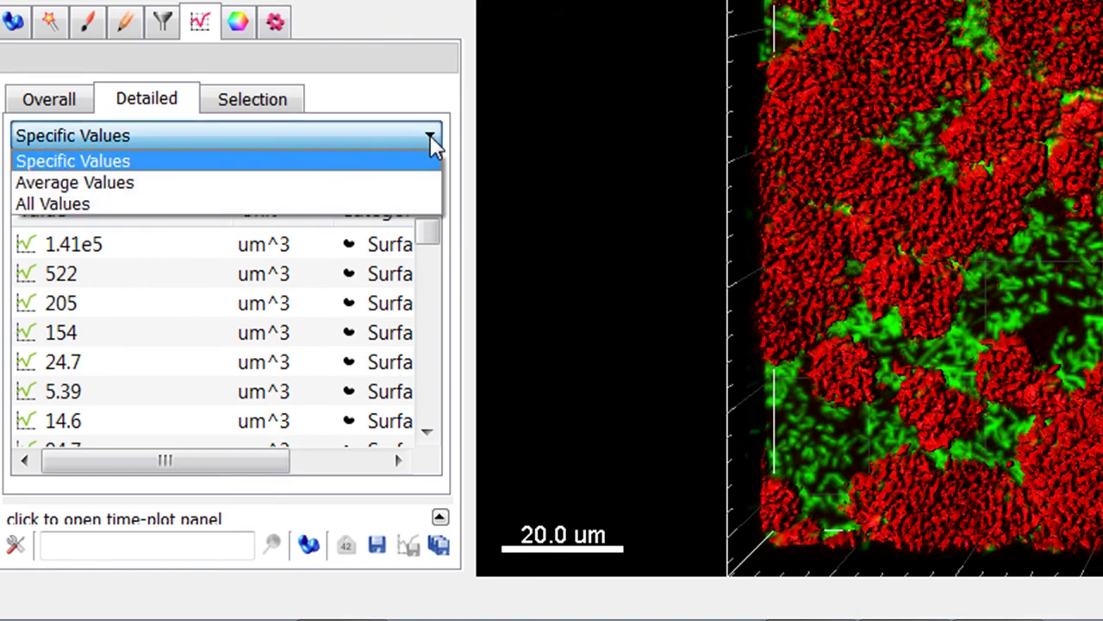
Show Average Values per measurement and scroll right to see Sum and Count 1318
{"action": "left_click", "coordinate": [406, 186]}
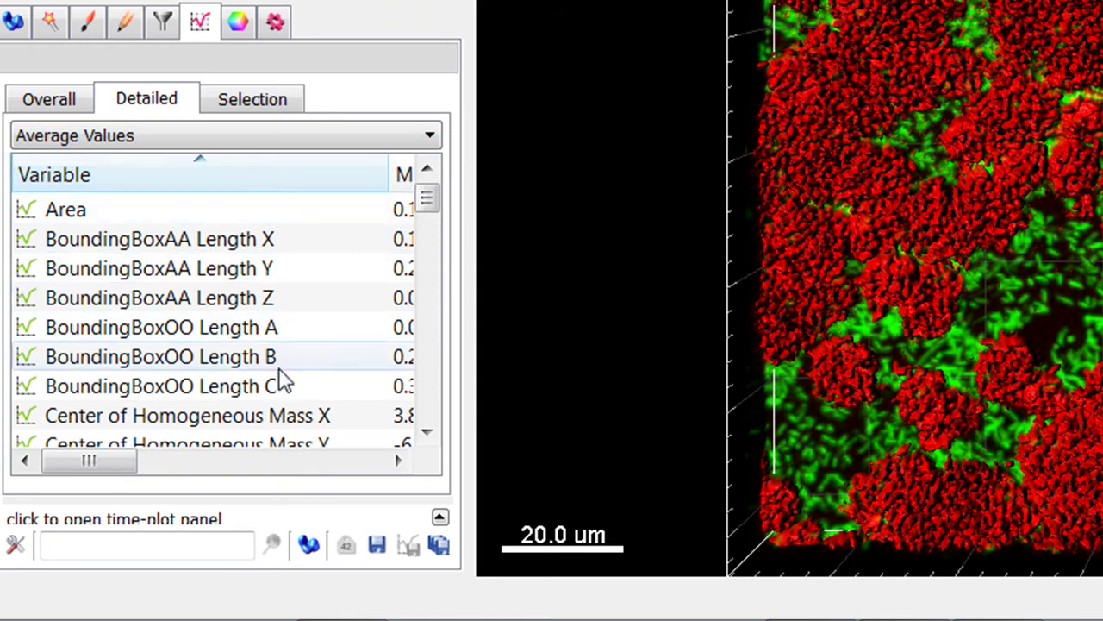
{"action": "left_click_drag", "start_coordinate": [111, 465], "coordinate": [321, 455]}
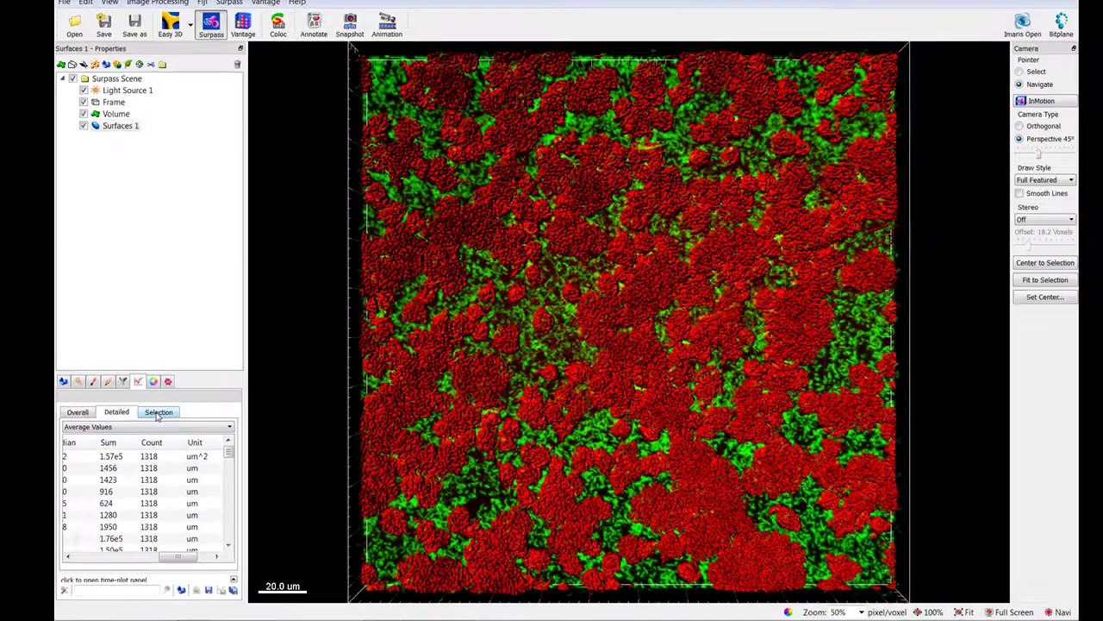
Select a large surface in the viewer and list its Selection statistics, including Sphericity 0.08 and Volume 1.41
{"action": "left_click", "coordinate": [158, 413]}
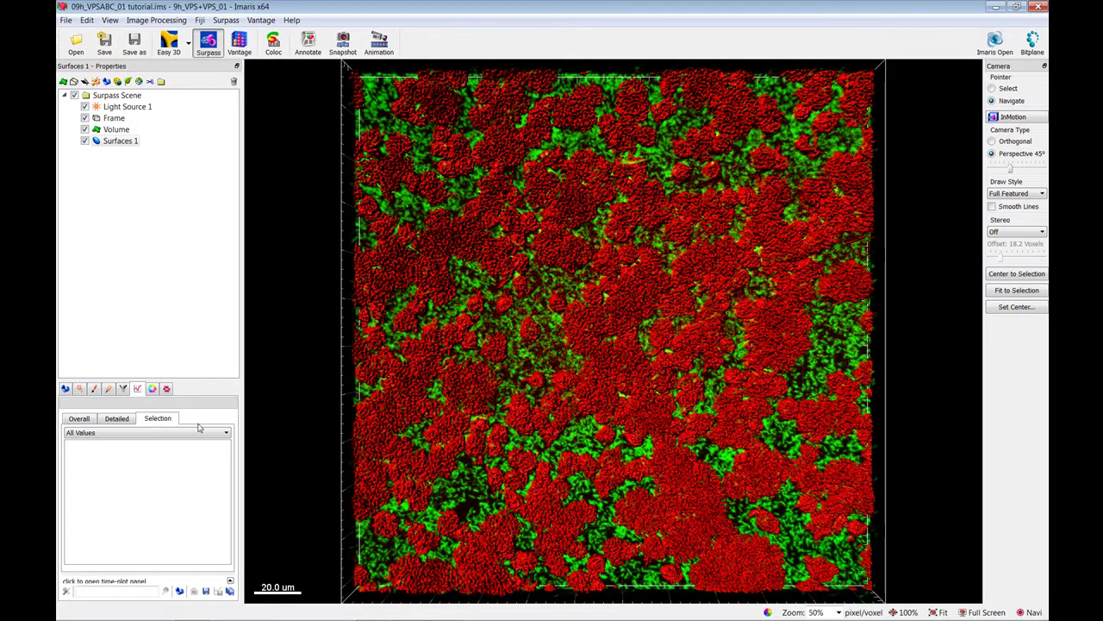
{"action": "key", "text": "Escape"}
{"action": "left_click", "coordinate": [369, 435]}
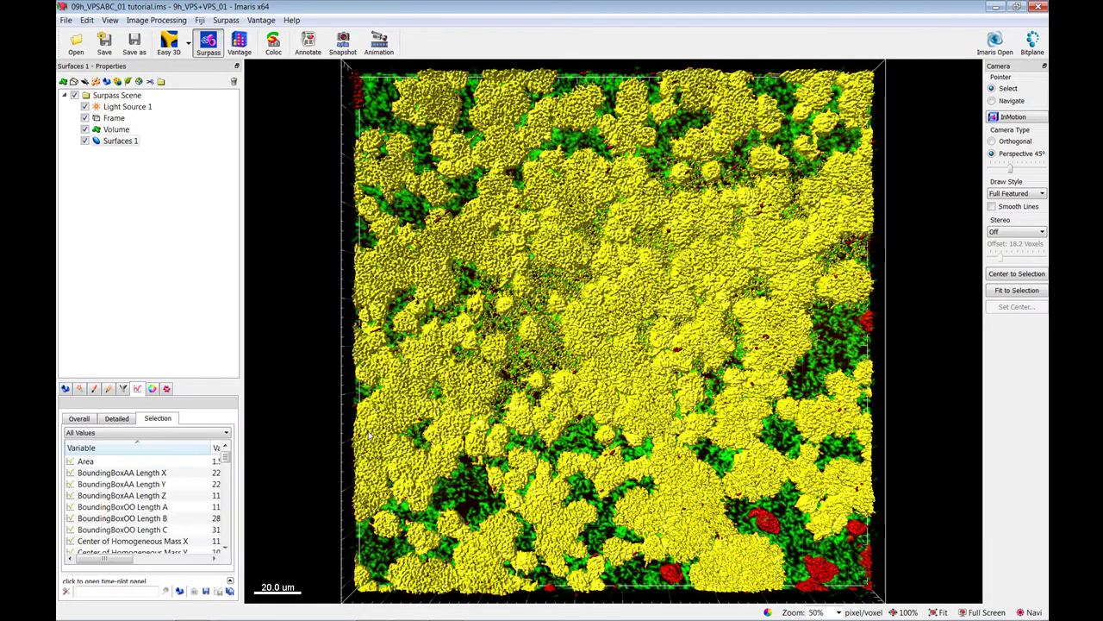
{"action": "left_click_drag", "start_coordinate": [225, 457], "coordinate": [227, 538]}
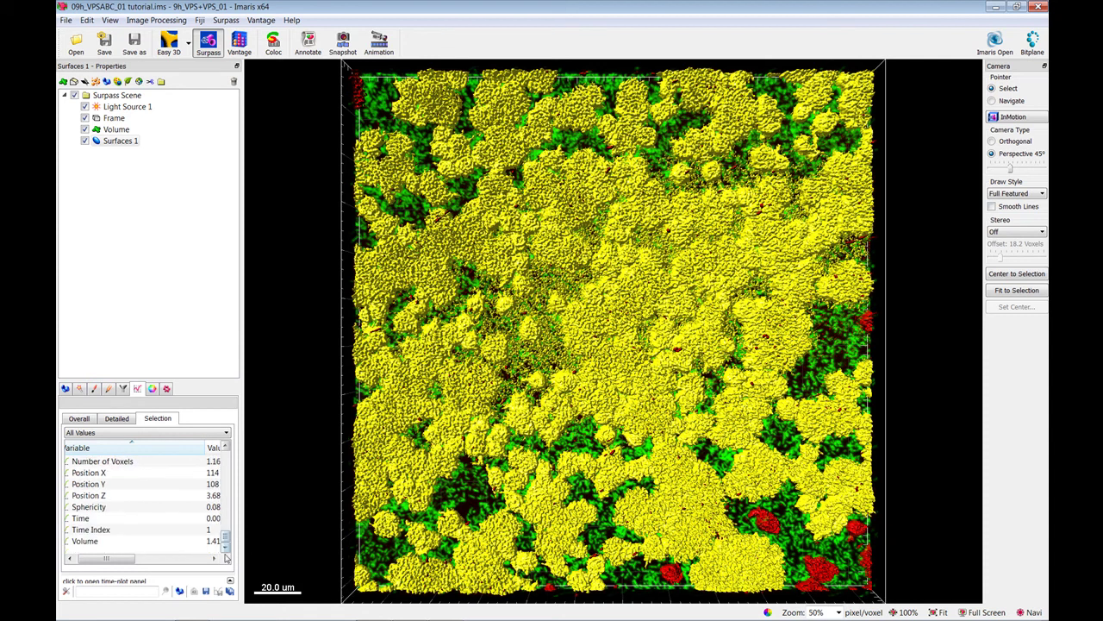